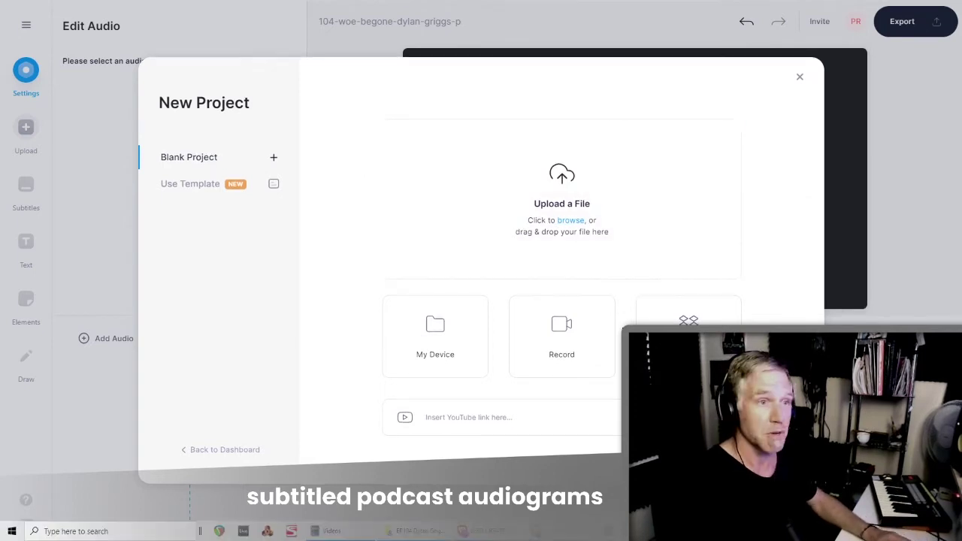
- Upload the painted-glass podcast MP3 to a blank project and apply the YouTube (16:9) podcast template
left_click_drag(561, 197, 541, 202)
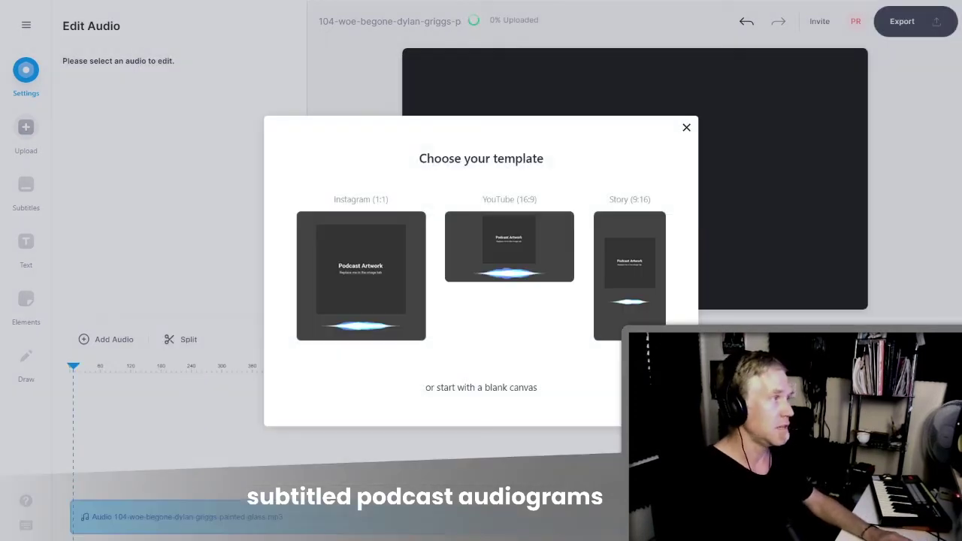
left_click(511, 241)
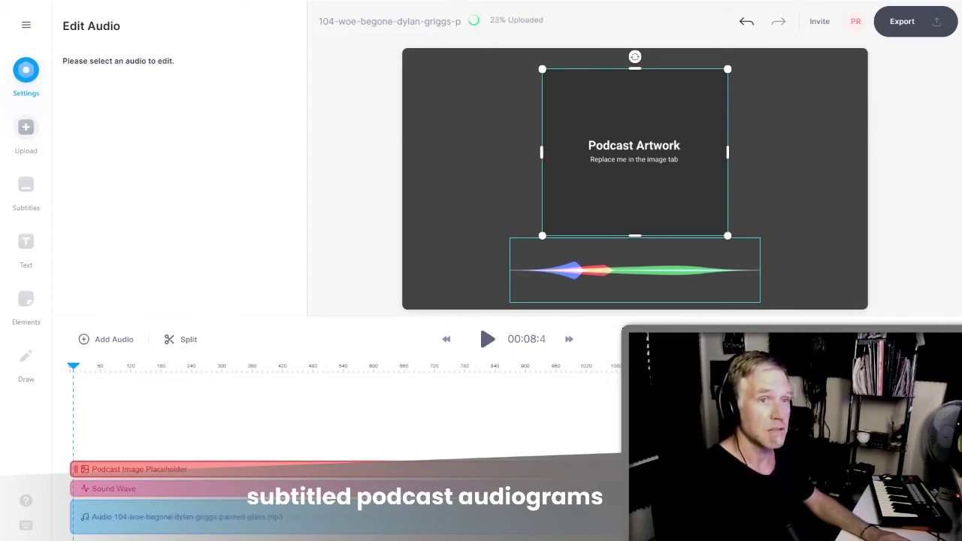
- Add the guest's square PNG portrait from the episode folder and place it in the upper-left part of the canvas
key("alt+Tab")
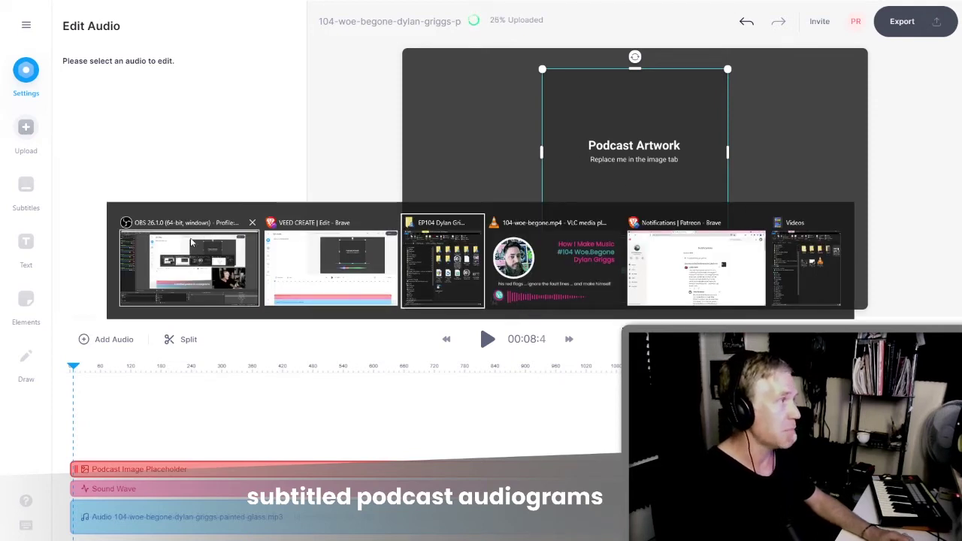
key("Escape")
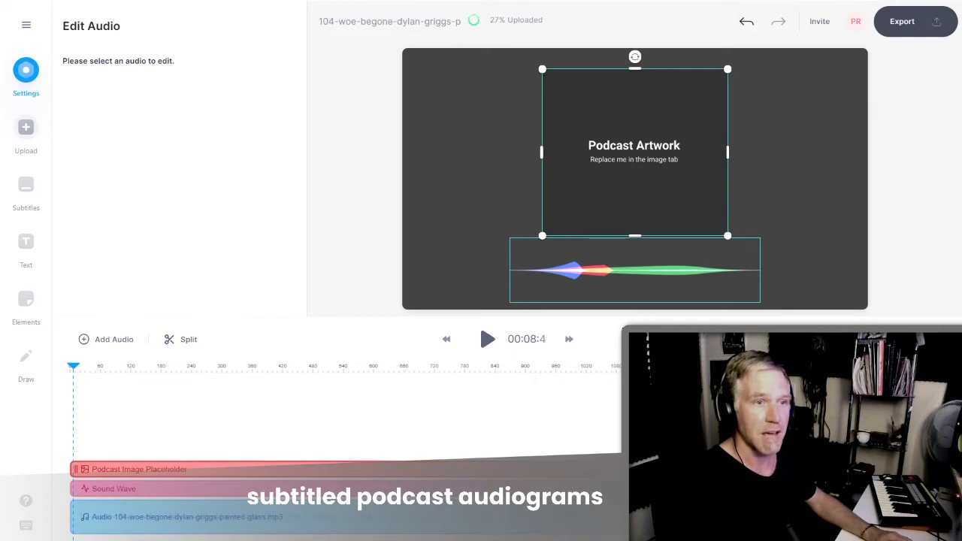
left_click_drag(760, 199, 445, 198)
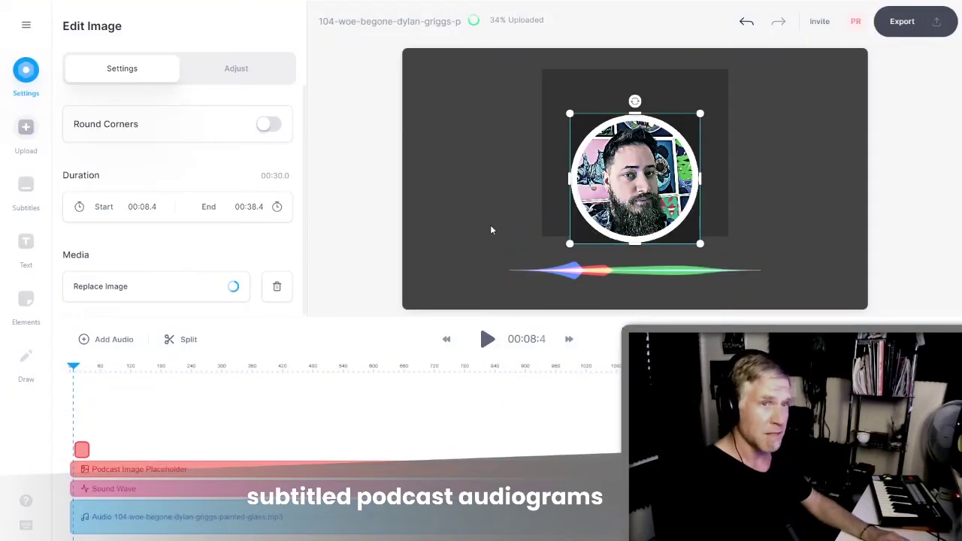
left_click_drag(635, 173, 491, 130)
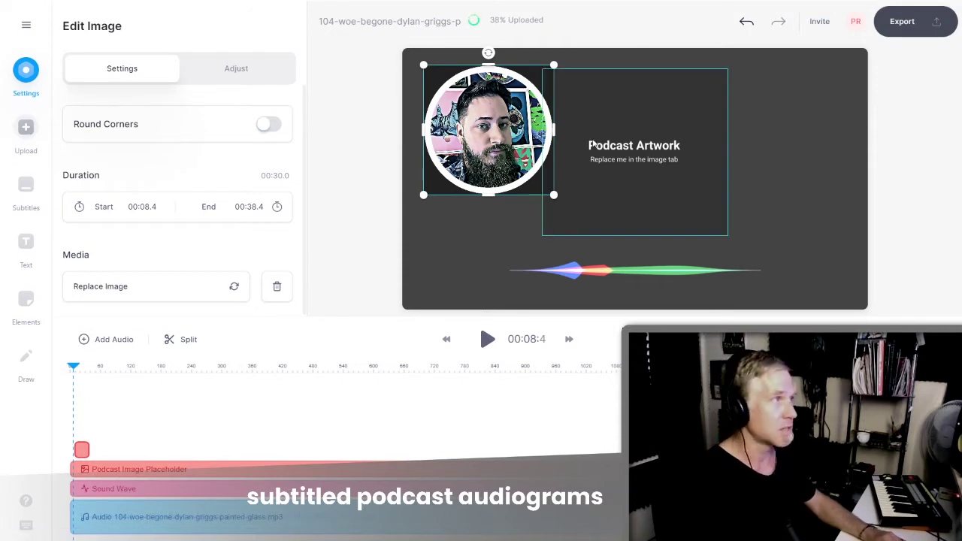
- Delete the Podcast Artwork placeholder from the canvas
left_click(691, 156)
key("Delete")
left_click(536, 92)
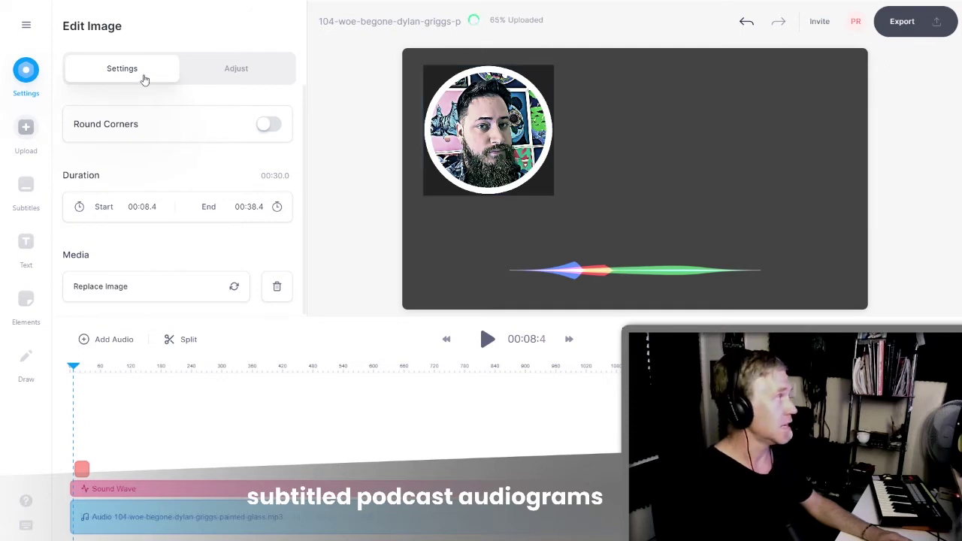
- Set the project's background color to #222222 so it matches the portrait image's background
left_click(26, 74)
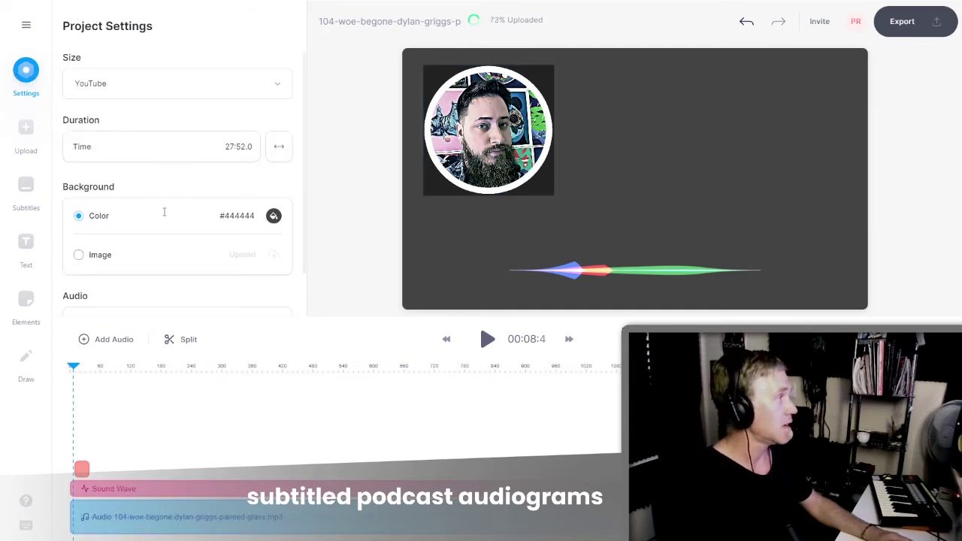
left_click(274, 216)
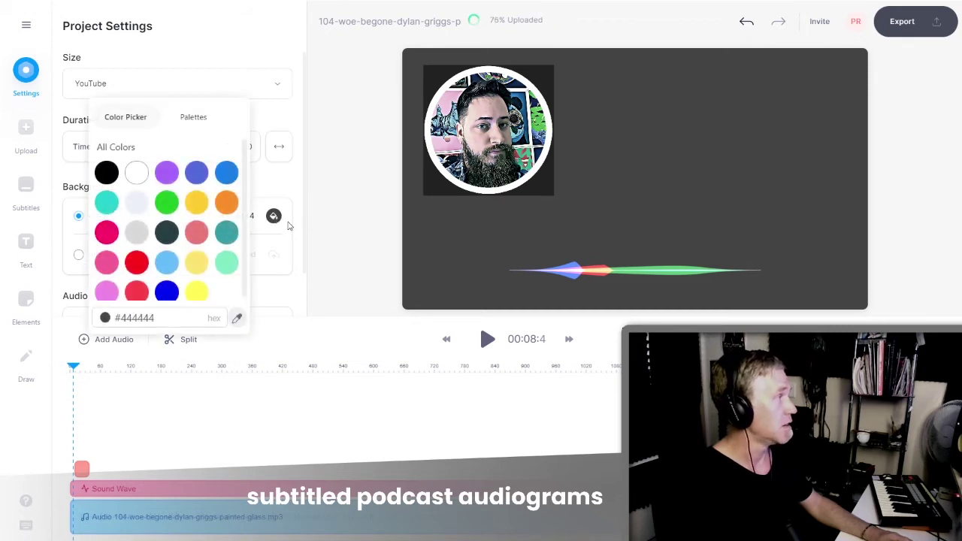
triple_click(124, 320)
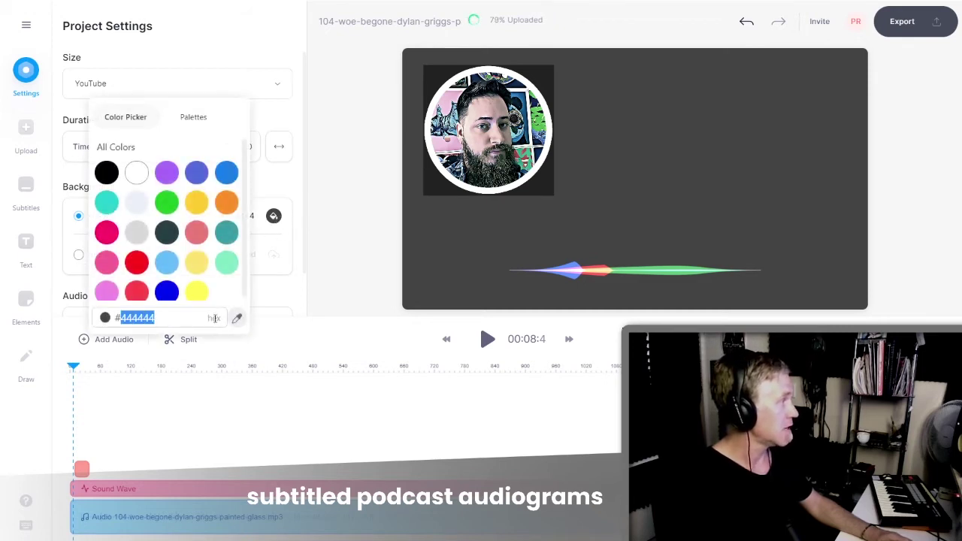
type("#222222")
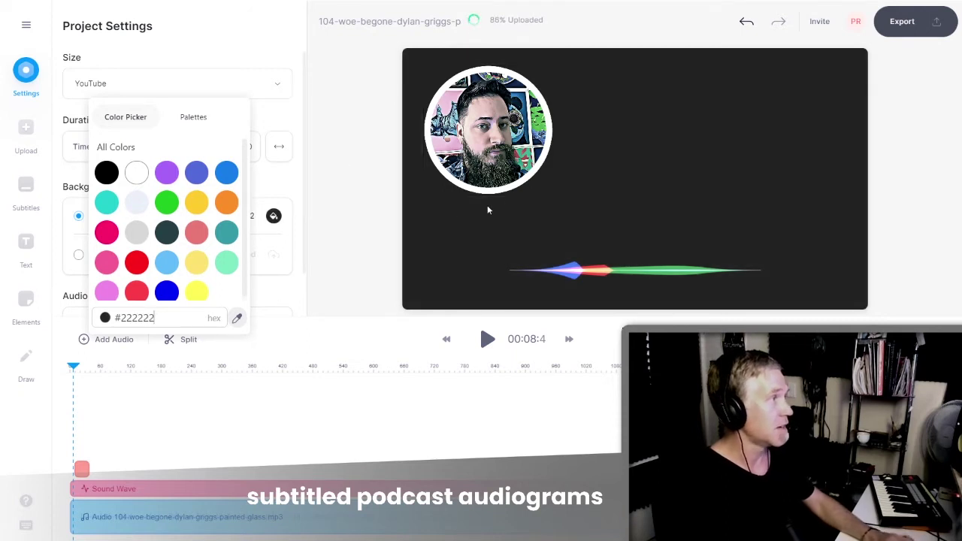
left_click(519, 143)
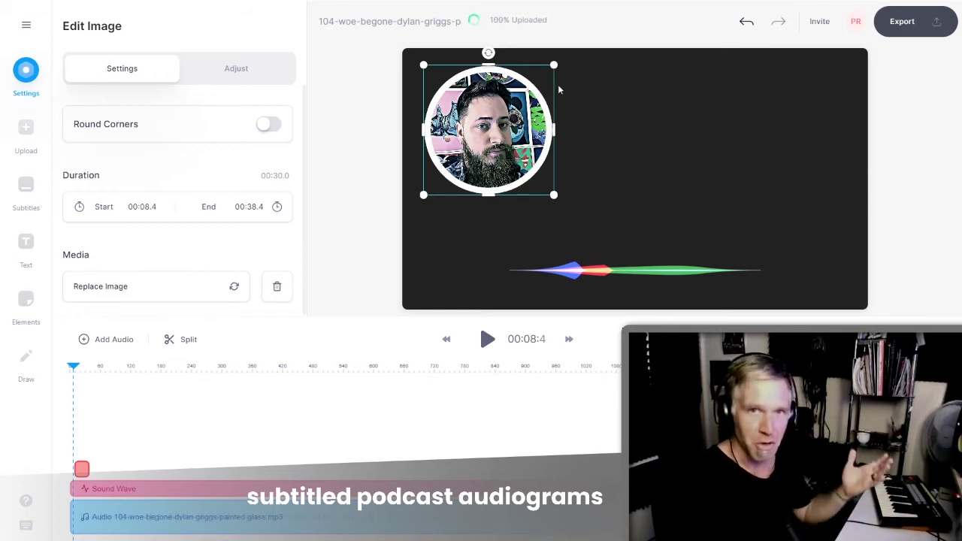
left_click(583, 85)
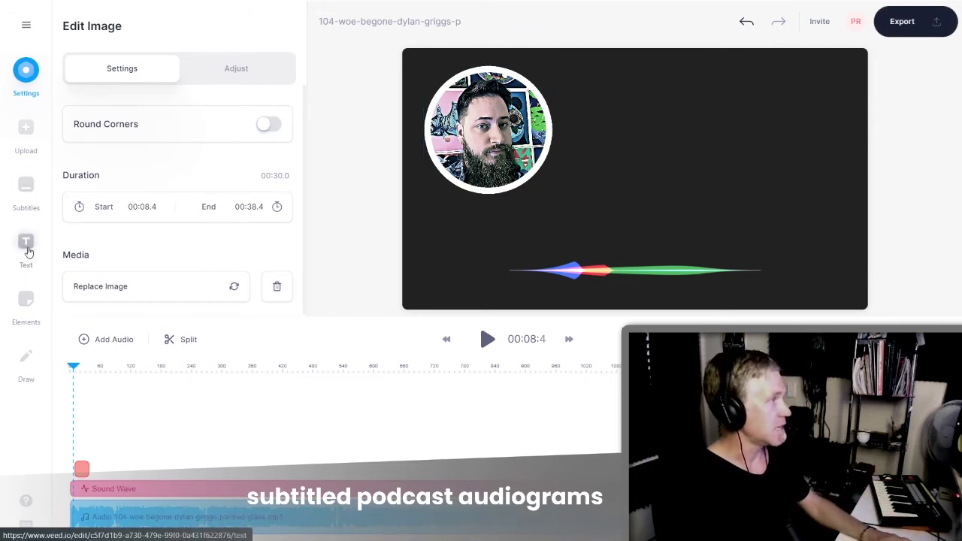
- Add a Headline Title text and color it white
left_click(27, 248)
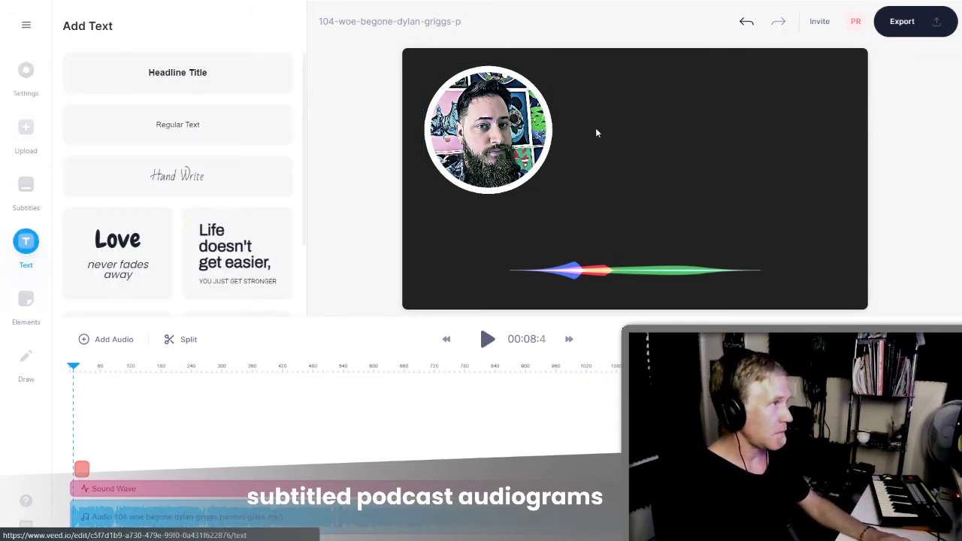
left_click(176, 72)
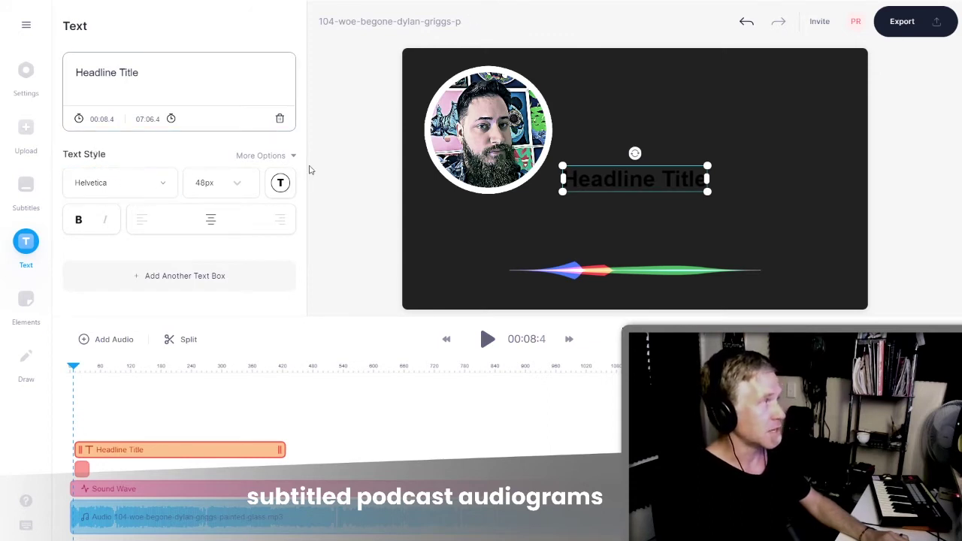
left_click(280, 186)
left_click(248, 284)
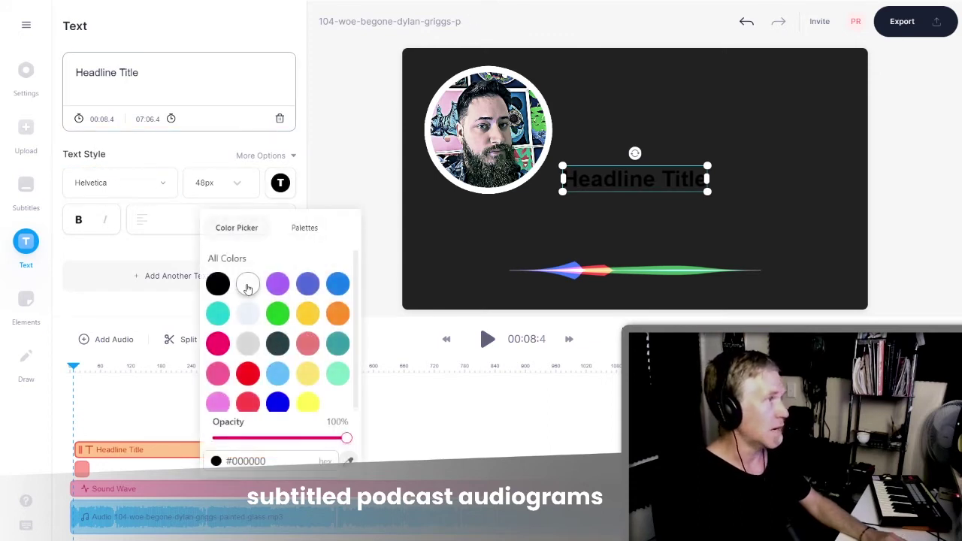
- Move the headline up beside the portrait and widen its text box to fill the space to the right
left_click_drag(648, 179, 777, 93)
left_click(690, 93)
left_click_drag(690, 94, 588, 93)
double_click(782, 100)
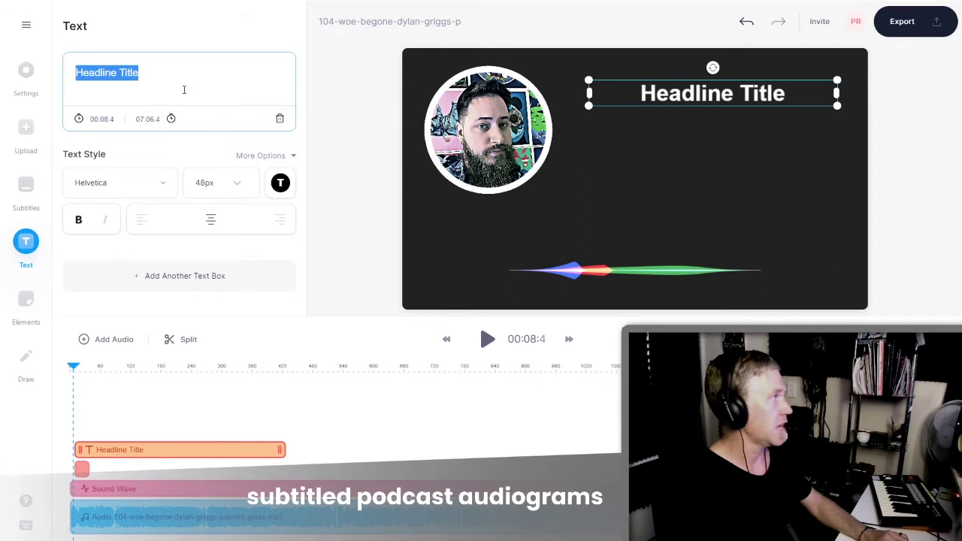
- Replace the headline with three lines, "How I Make Music", the guest's name and "#104 Woe Begone", and shift it slightly down beside the portrait
left_click(155, 72)
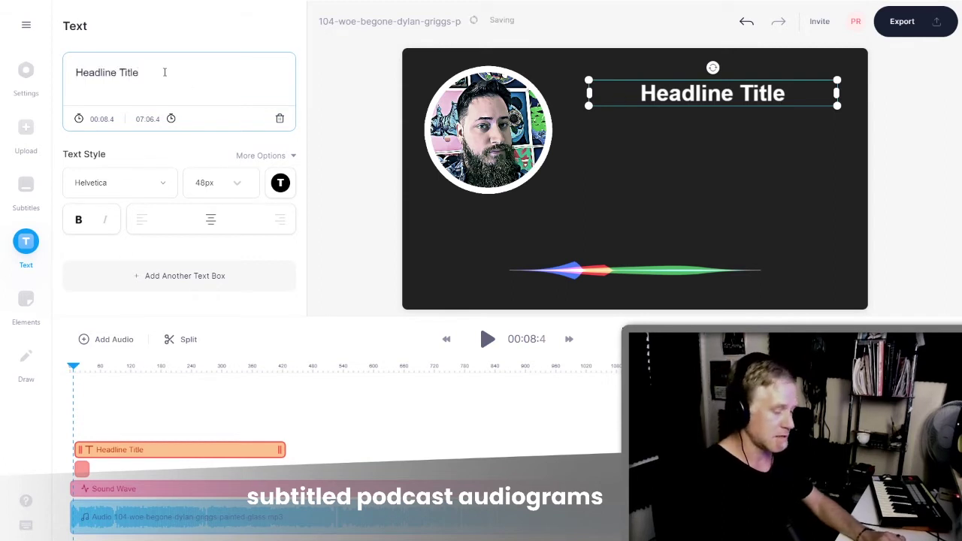
key("ctrl+a")
type("How I Make Music Dylan Griggs #104 Woe Begone")
left_click(727, 144)
left_click(741, 133)
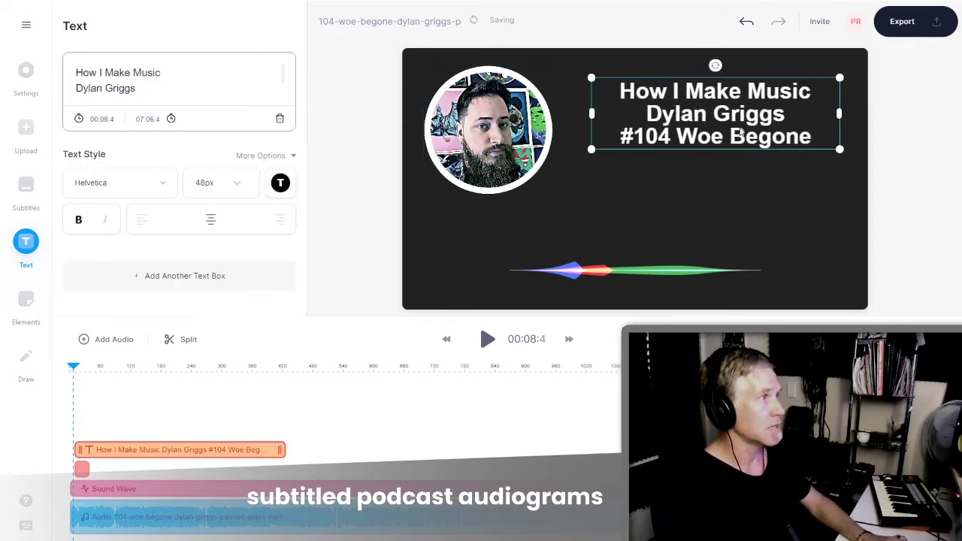
left_click_drag(740, 133, 736, 146)
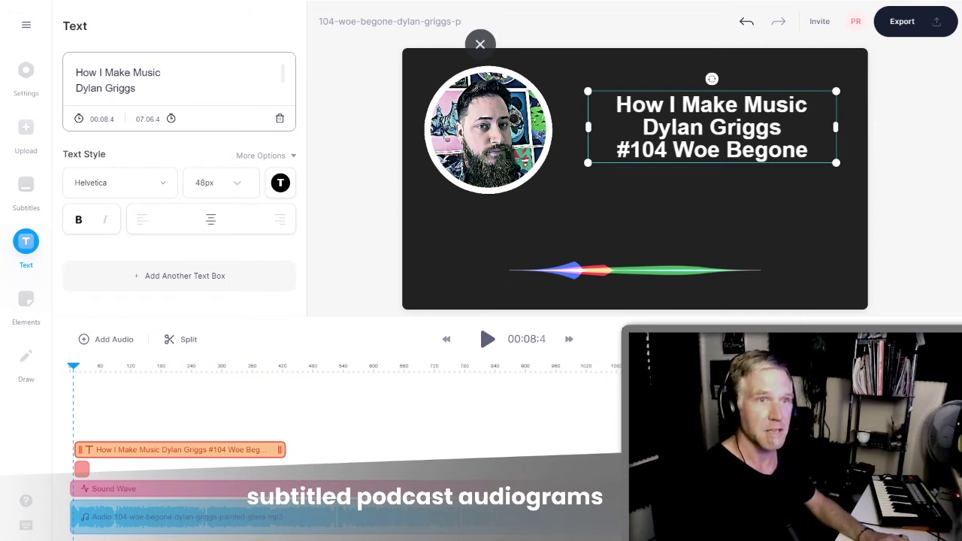
- Change the sound wave's style to the pink mirrored vertical bars
left_click(686, 297)
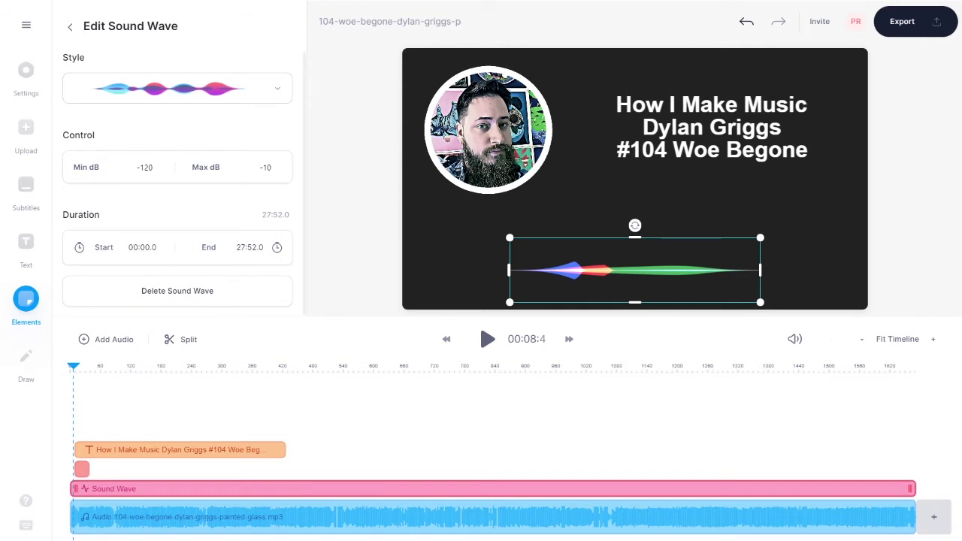
left_click(186, 88)
scroll(184, 180, "down", 1)
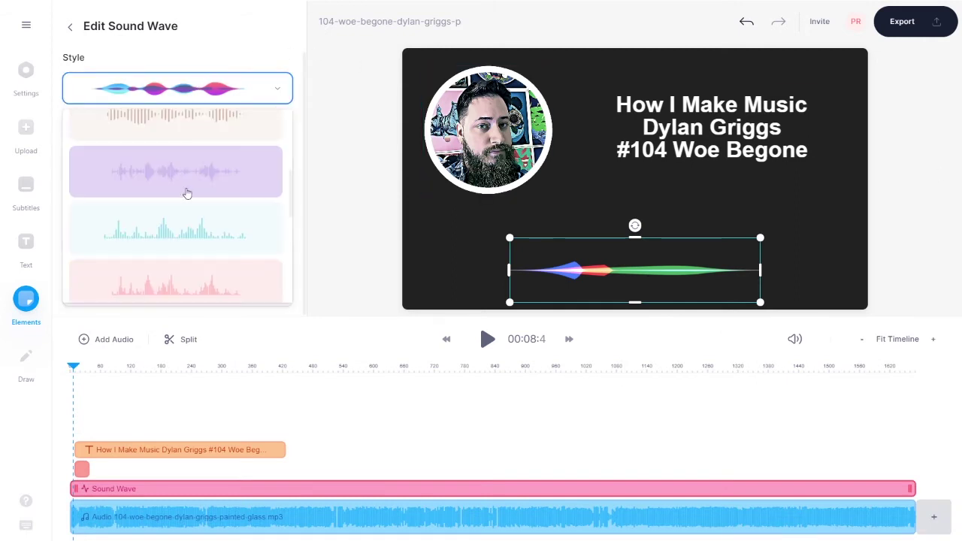
scroll(184, 180, "up", 2)
scroll(178, 218, "up", 1)
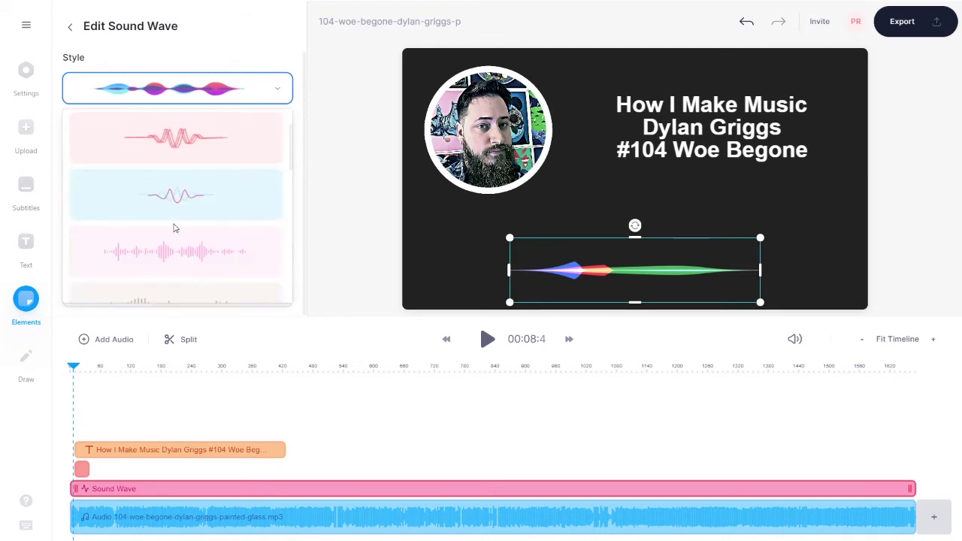
left_click(179, 272)
- Move the sound wave right and stretch it leftward so it spans the canvas beneath the portrait and title
left_click_drag(634, 277, 712, 275)
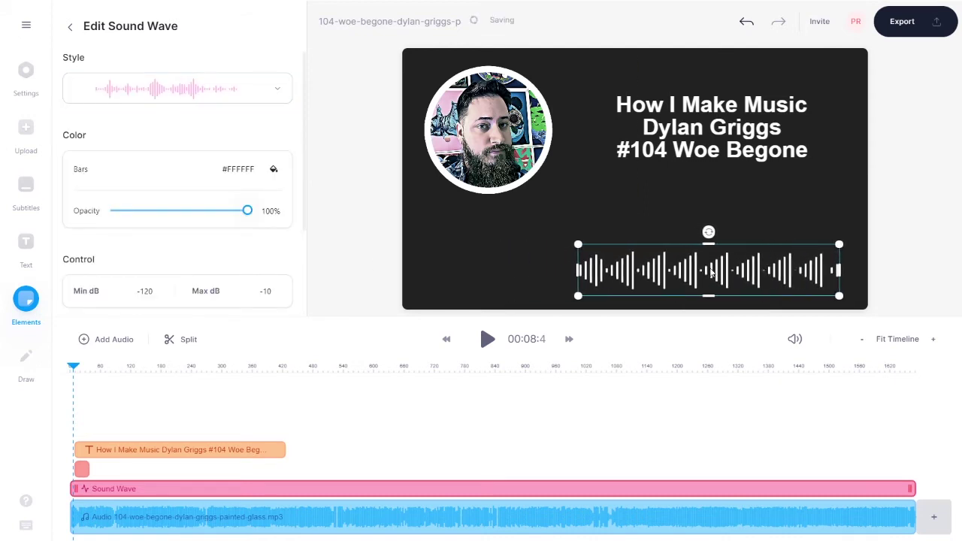
left_click(664, 268)
left_click_drag(575, 270, 436, 271)
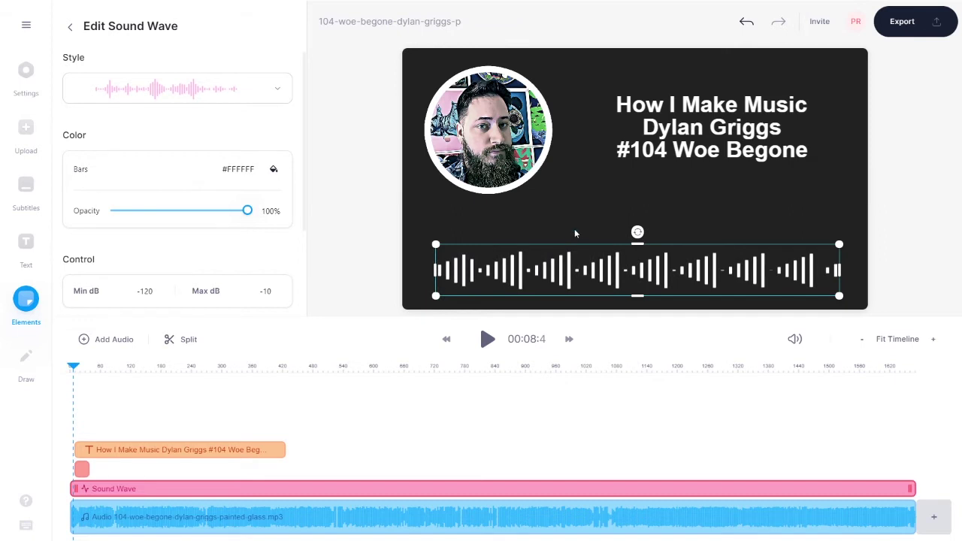
key("ctrl+z")
- Trim the sound wave, title, portrait and audio clips on the timeline to a common end at 00:58.9
left_click_drag(721, 488, 194, 488)
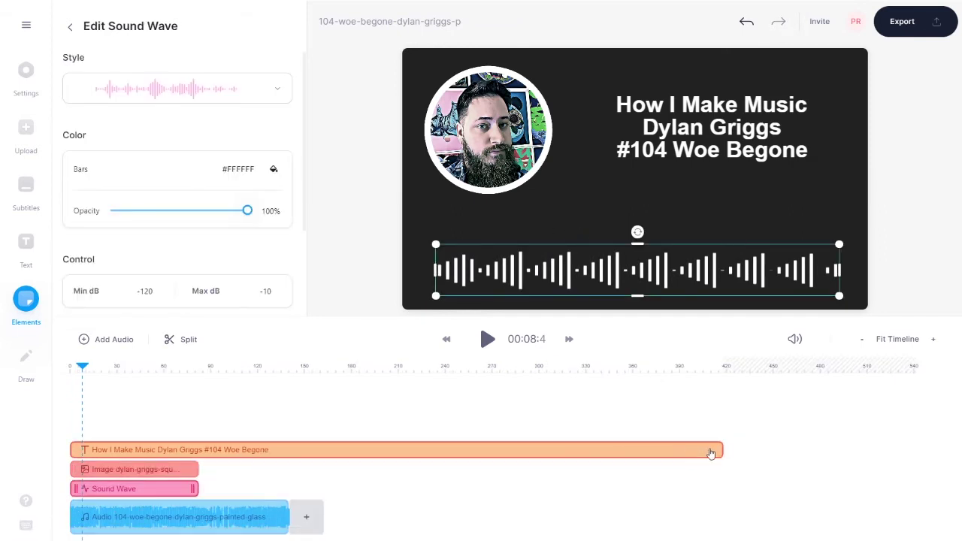
left_click_drag(721, 451, 200, 451)
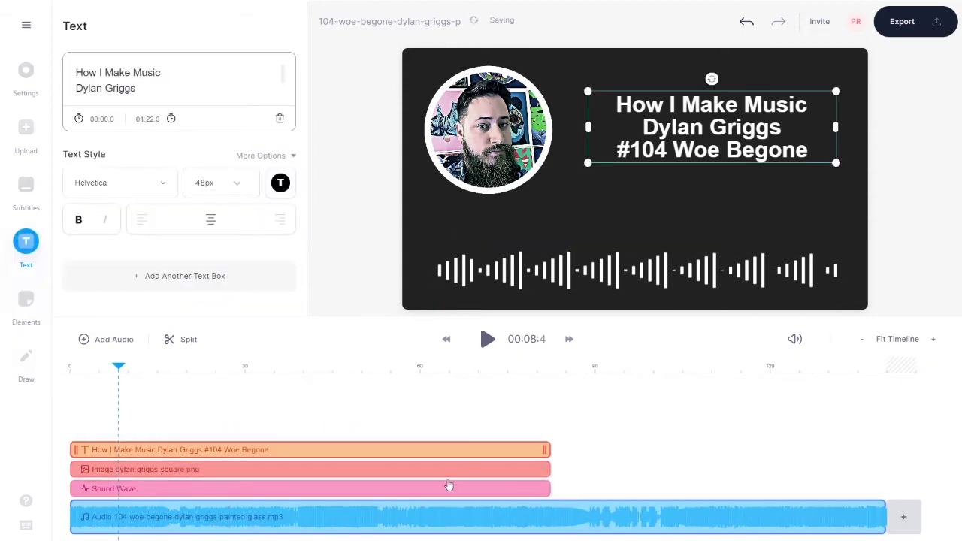
left_click_drag(887, 523, 546, 524)
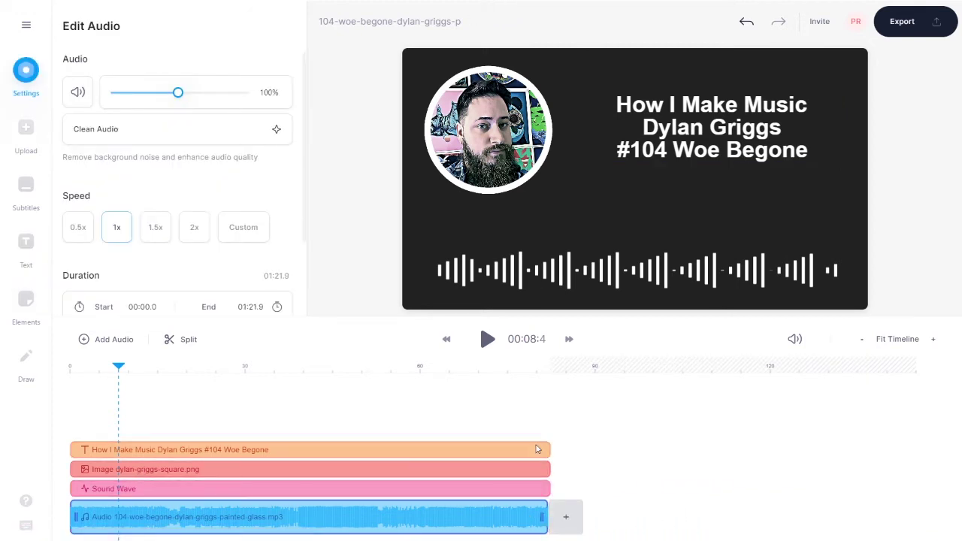
left_click(536, 449)
left_click(130, 510)
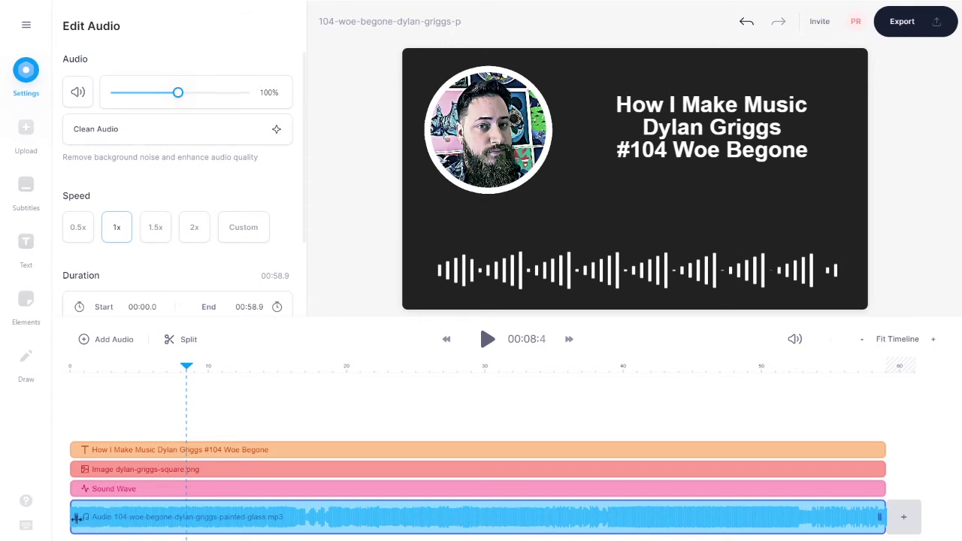
left_click_drag(76, 517, 21, 534)
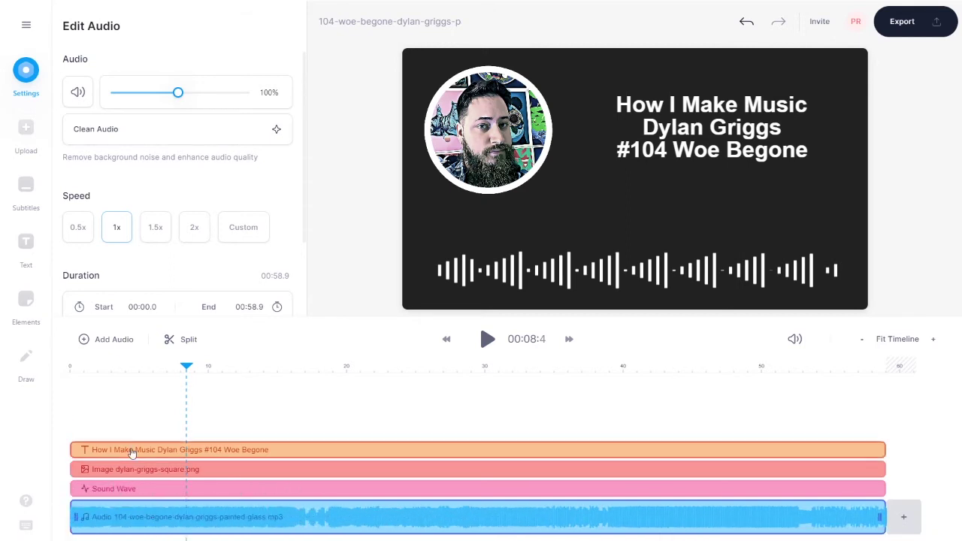
- Play the audiogram from the start for about six seconds to check the sound wave animation
left_click(68, 367)
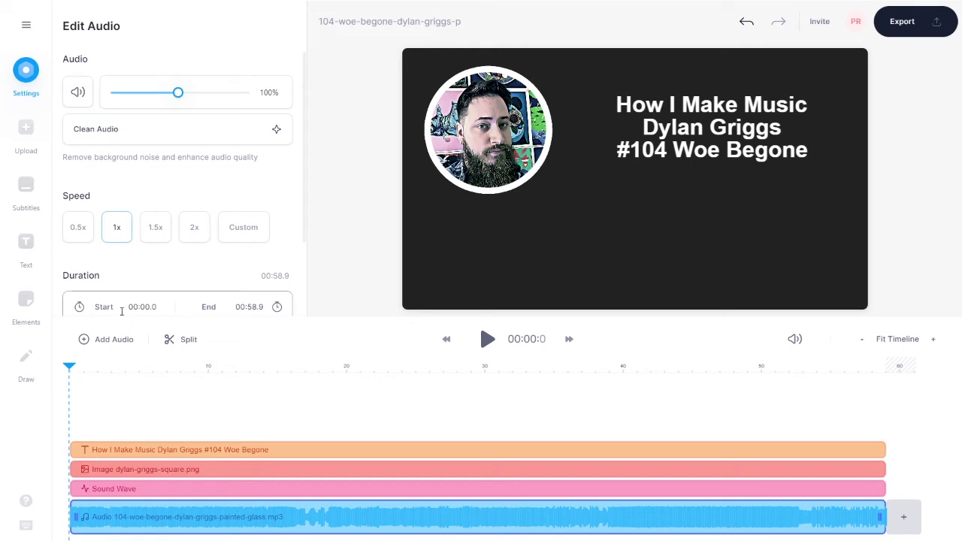
key("space")
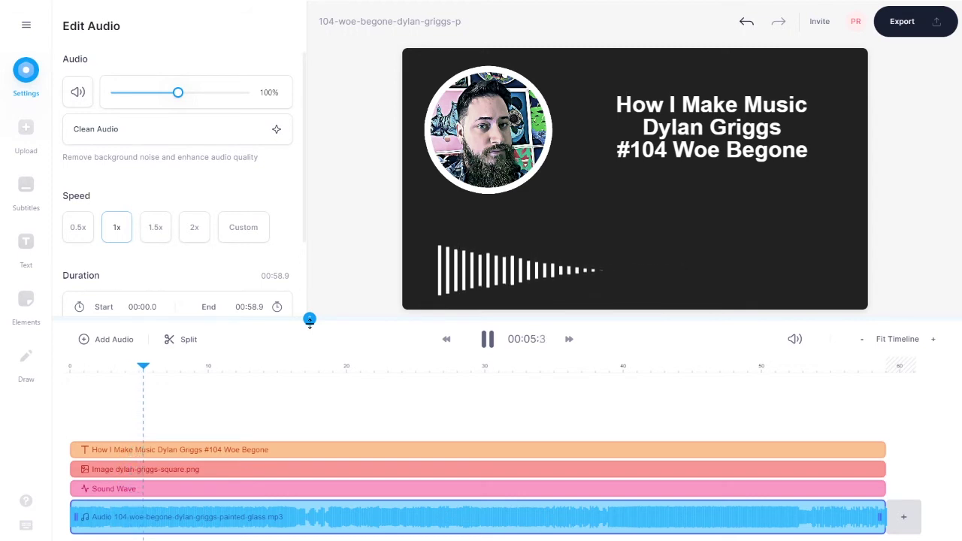
left_click(530, 262)
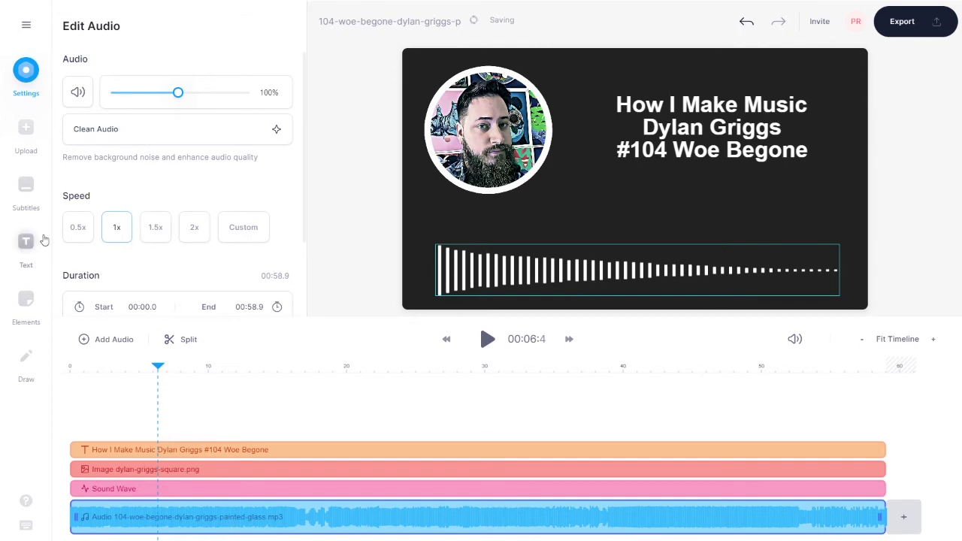
- Generate automatic English subtitles from the 104-woe-begone-dylan-griggs-painted-glass.mp3 audio
left_click(26, 197)
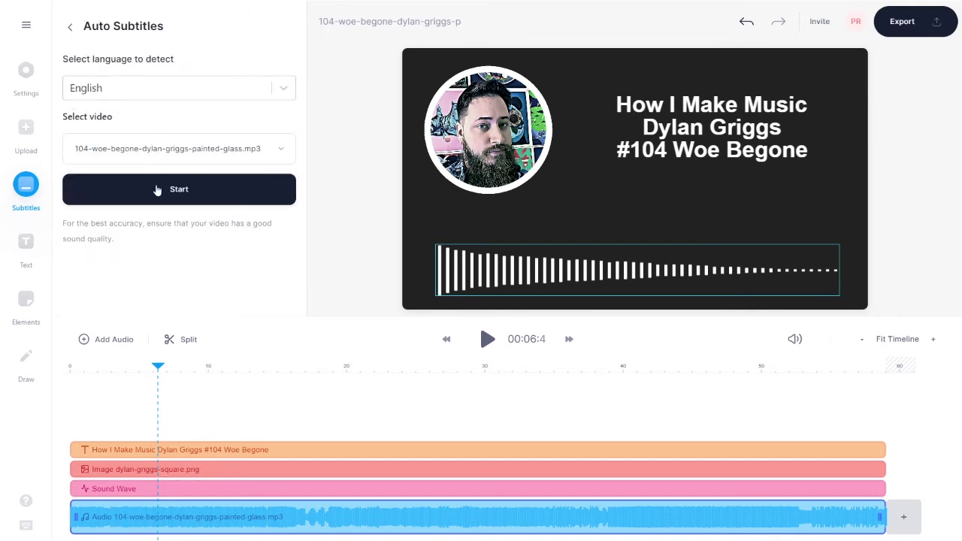
left_click(236, 152)
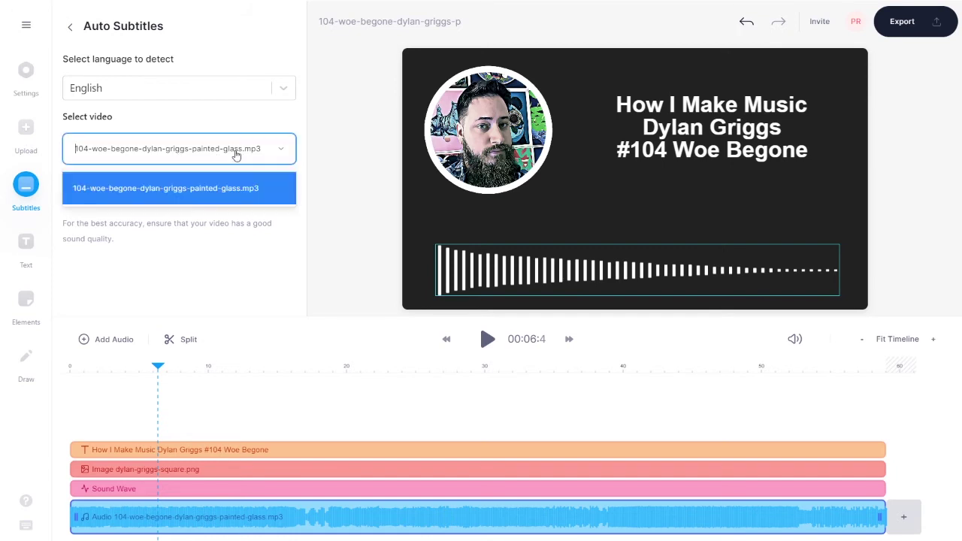
left_click(236, 154)
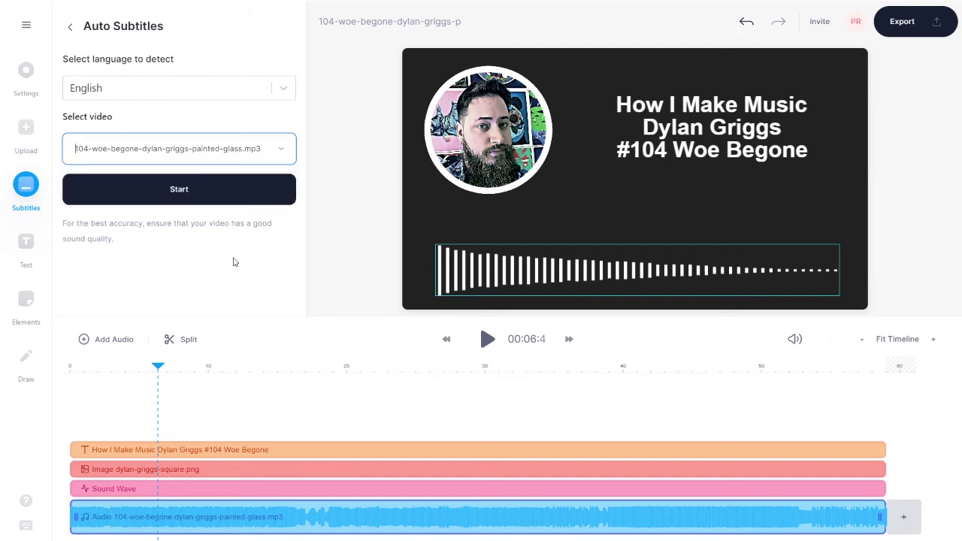
left_click(179, 191)
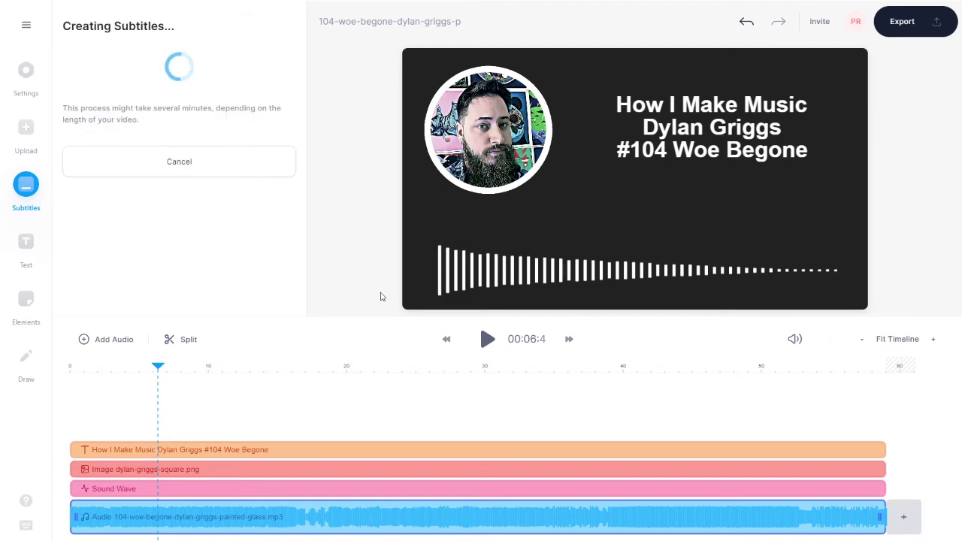
- Open the generated subtitles for editing and play the audiogram from the start to check the opening caption
left_click(827, 128)
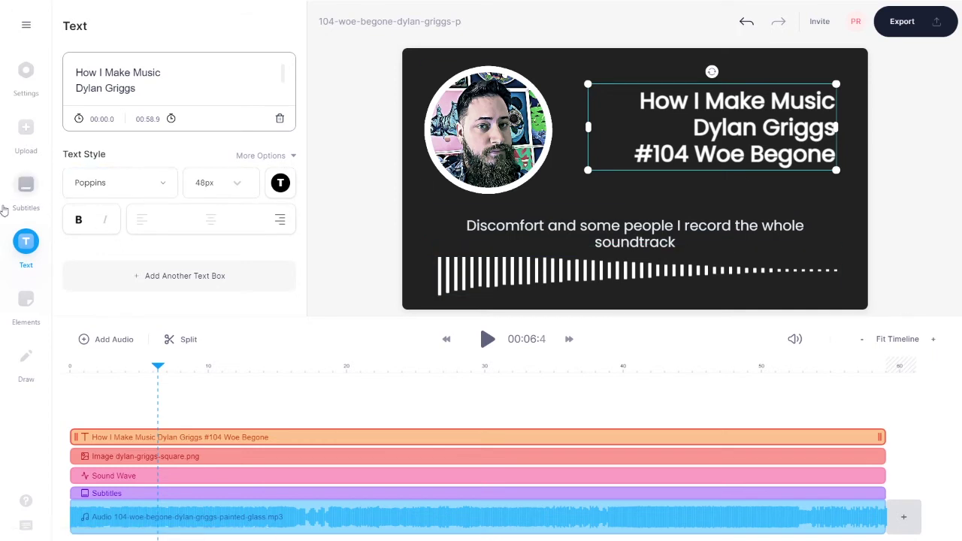
left_click(25, 186)
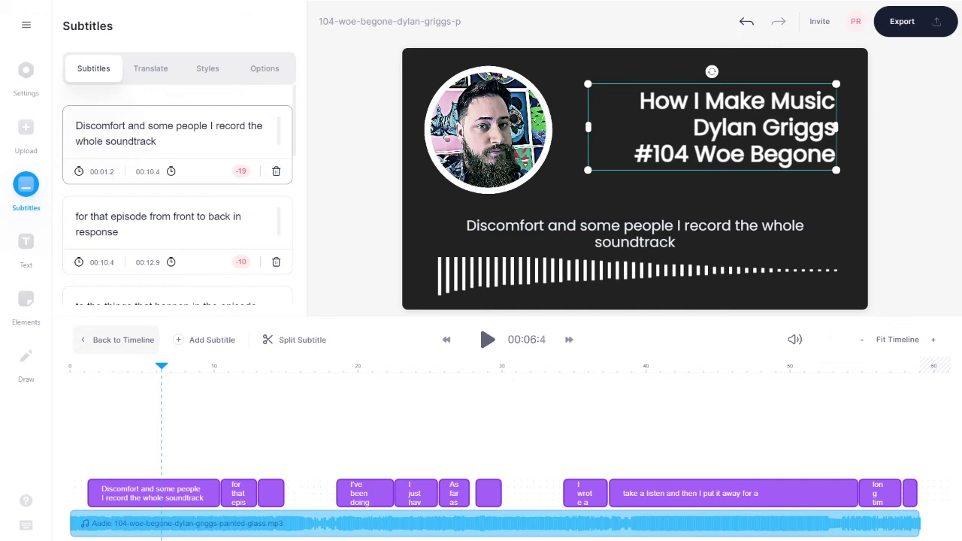
left_click_drag(160, 366, 20, 372)
key("space")
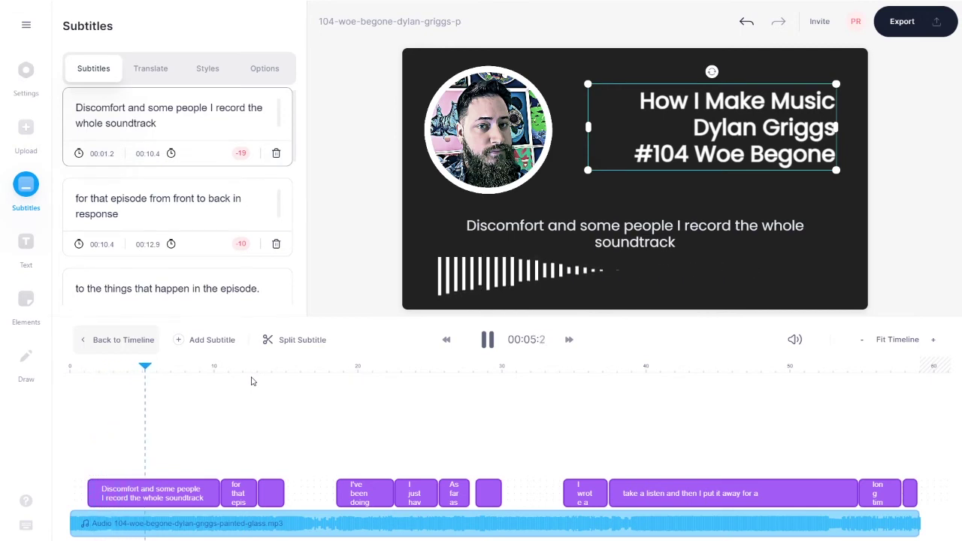
key("space")
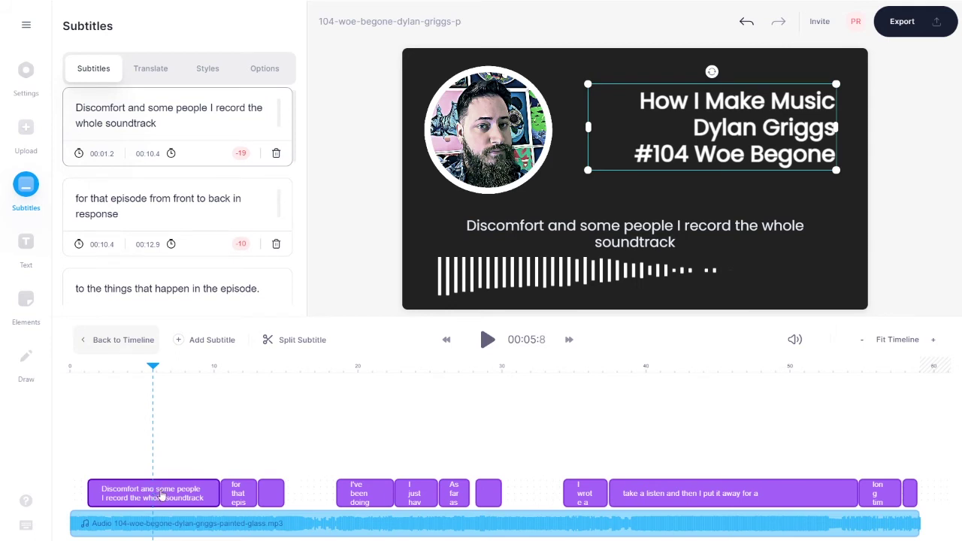
- Correct the first subtitle to read "Discomfort in some people ... I record the whole soundtrack"
left_click(565, 230)
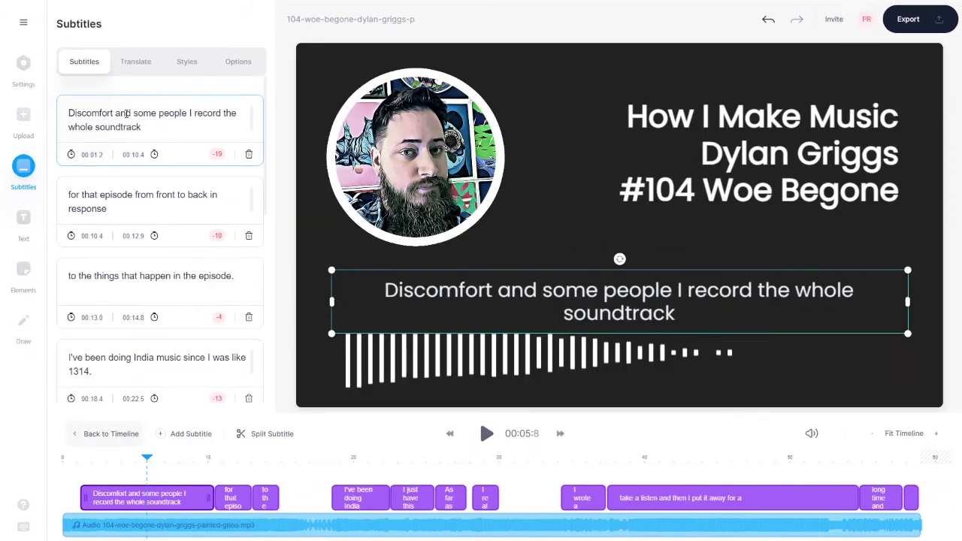
double_click(123, 113)
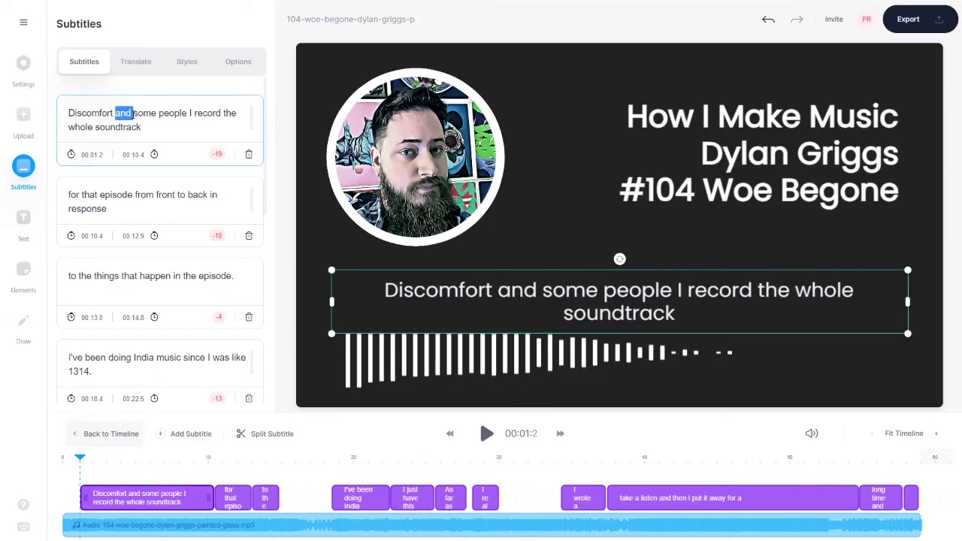
type("in")
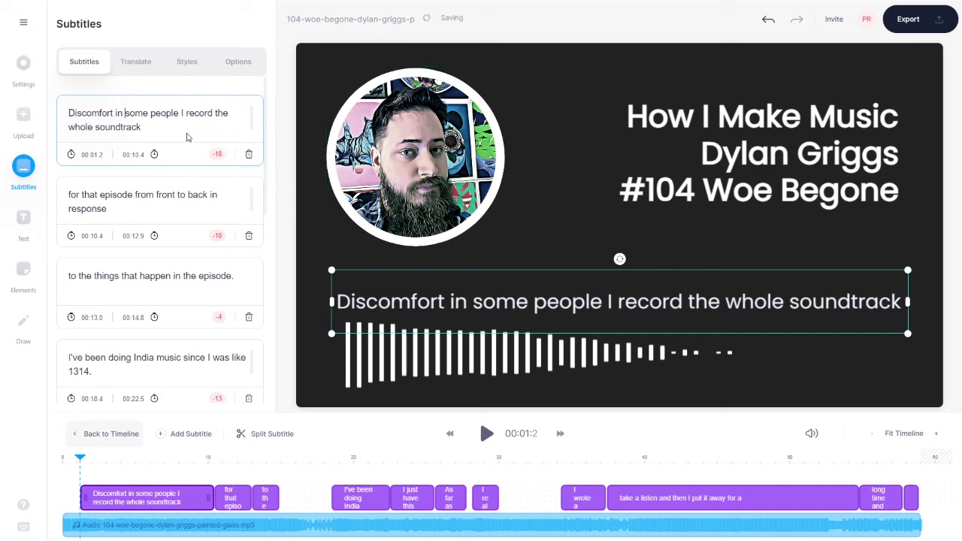
type(" ...")
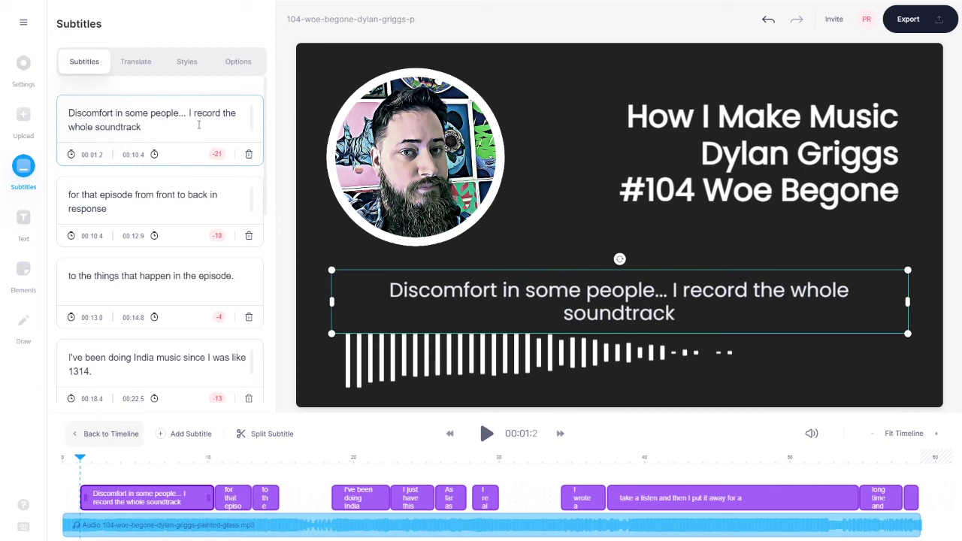
key("Delete")
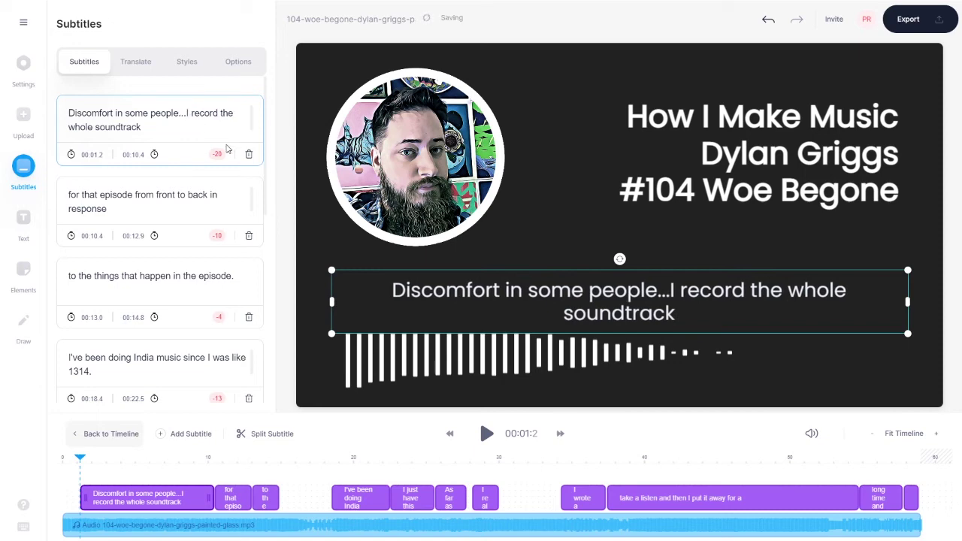
key("Left")
key("Left")
key("Left")
key("Left")
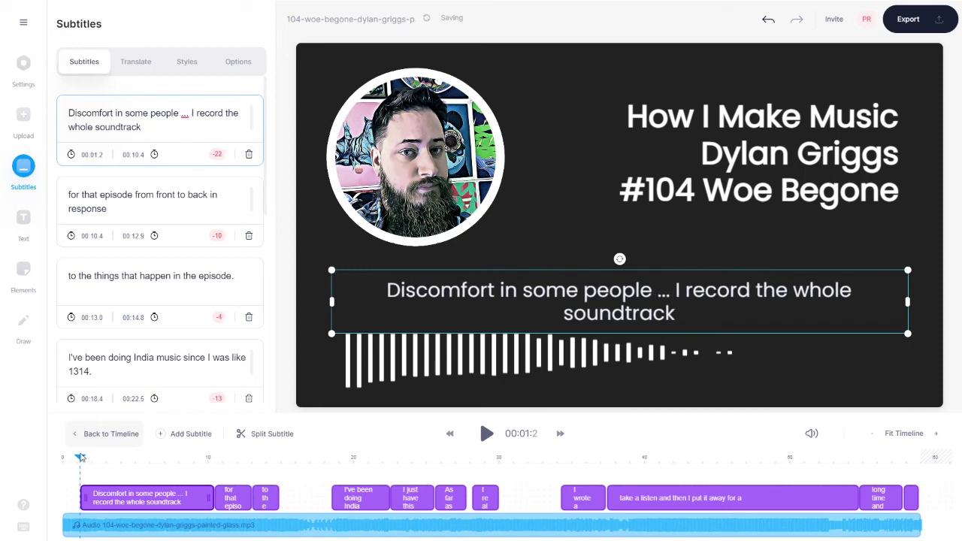
- Split the first subtitle after "people ..." and delay the start of "I record the whole soundtrack" to 00:08.1, where it is spoken
key("space")
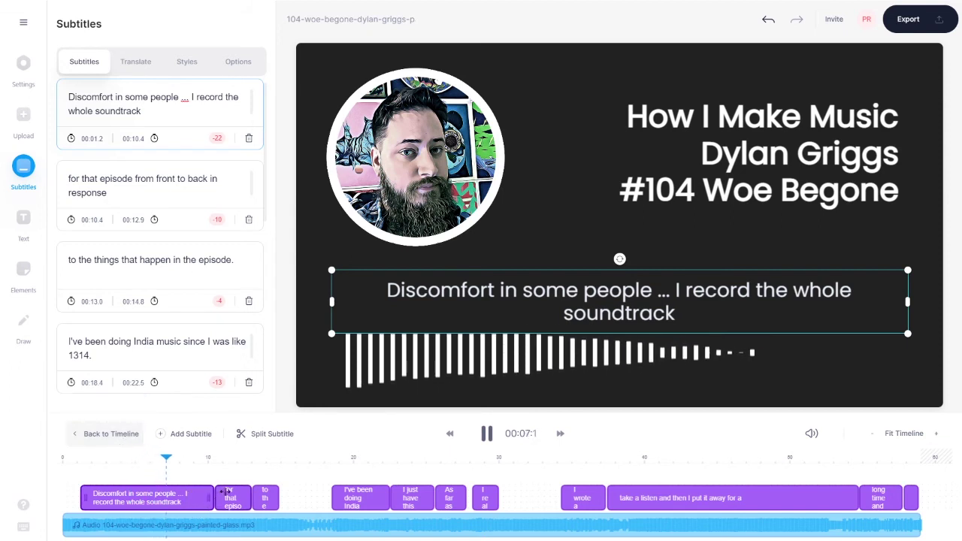
key("space")
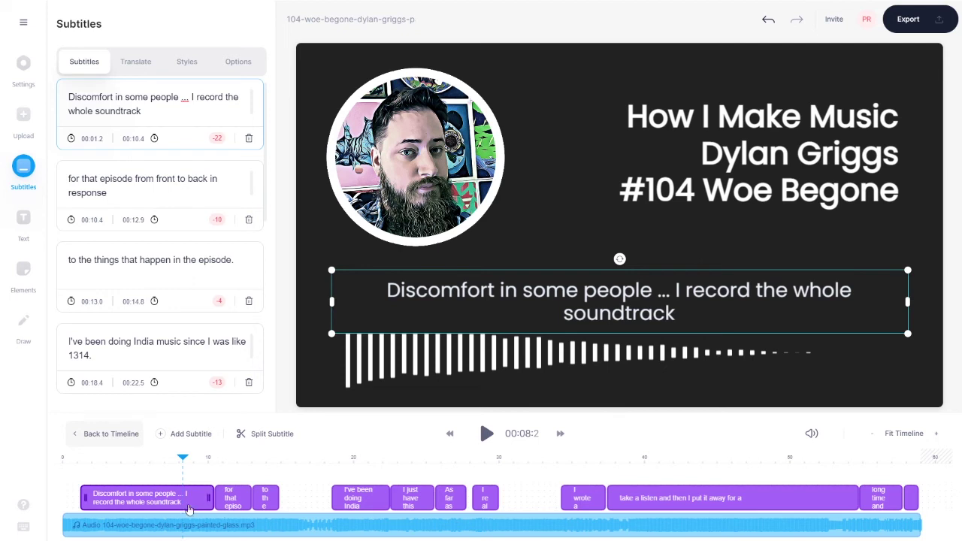
right_click(150, 507)
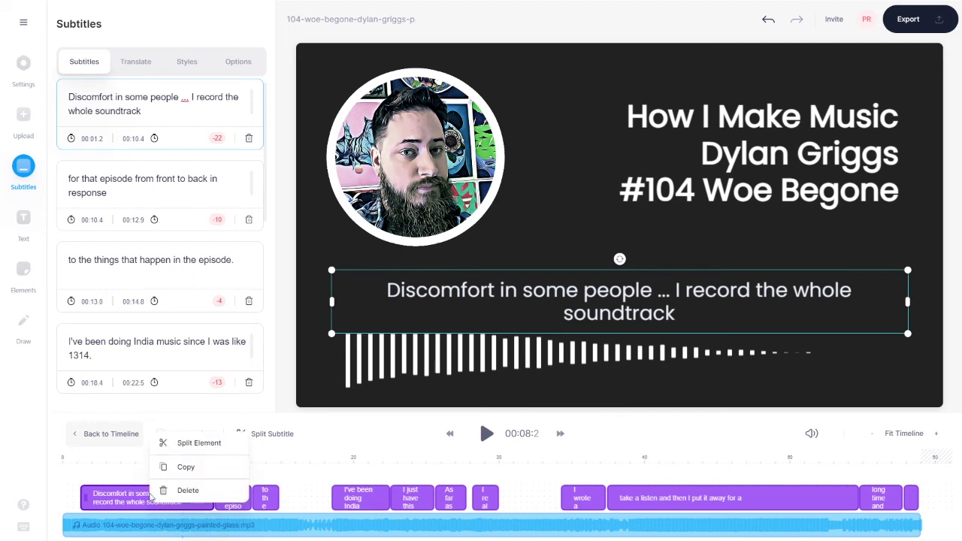
left_click(181, 445)
left_click(184, 504)
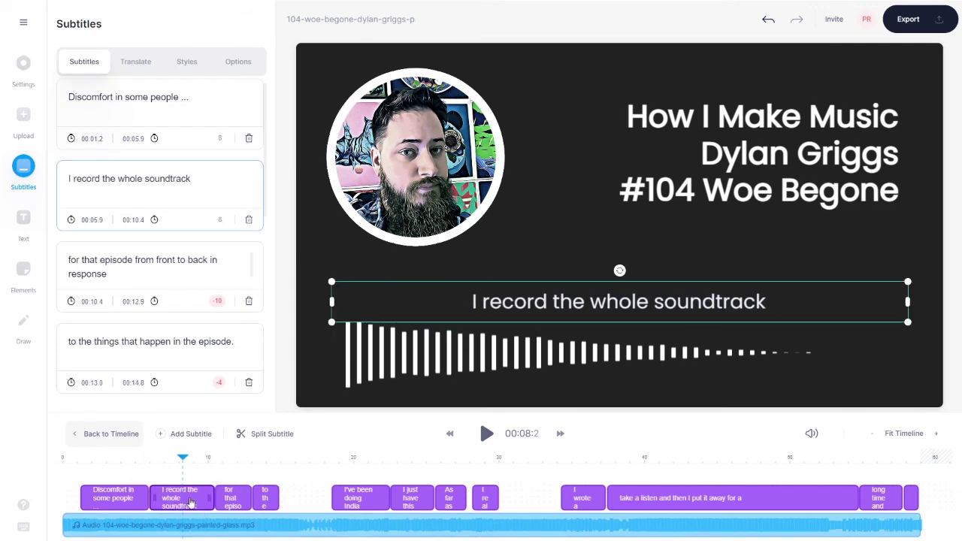
left_click_drag(151, 500, 182, 499)
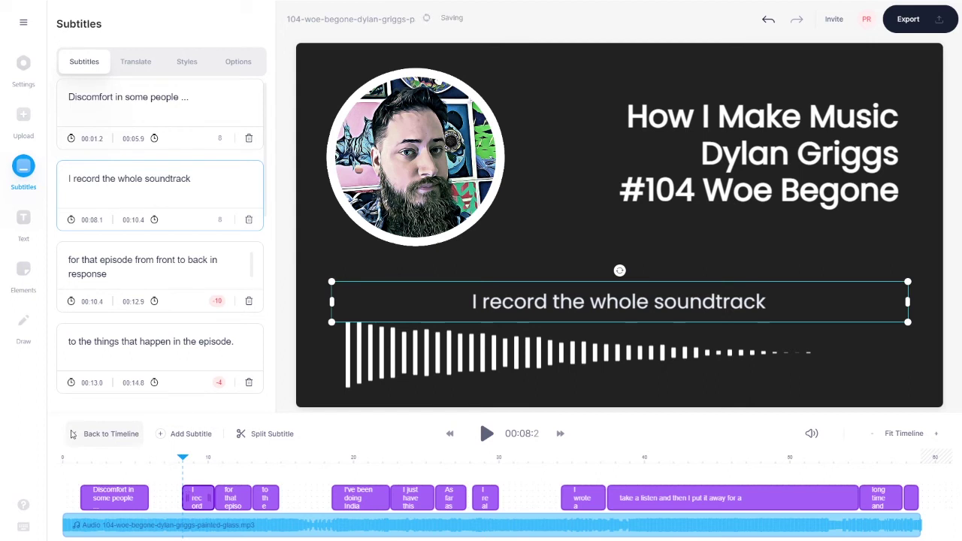
- Play the audiogram across the two split subtitles to check their timing against the speech
left_click(118, 457)
key("space")
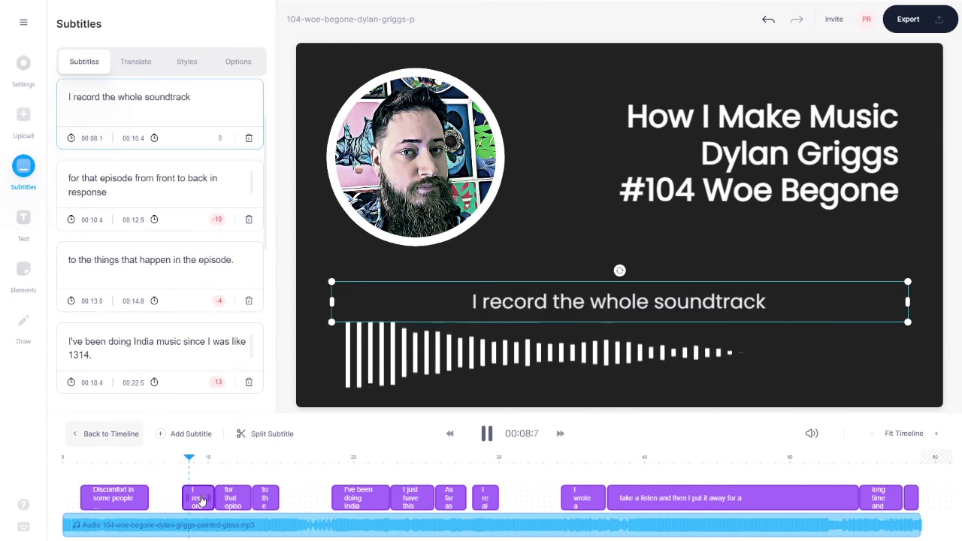
key("space")
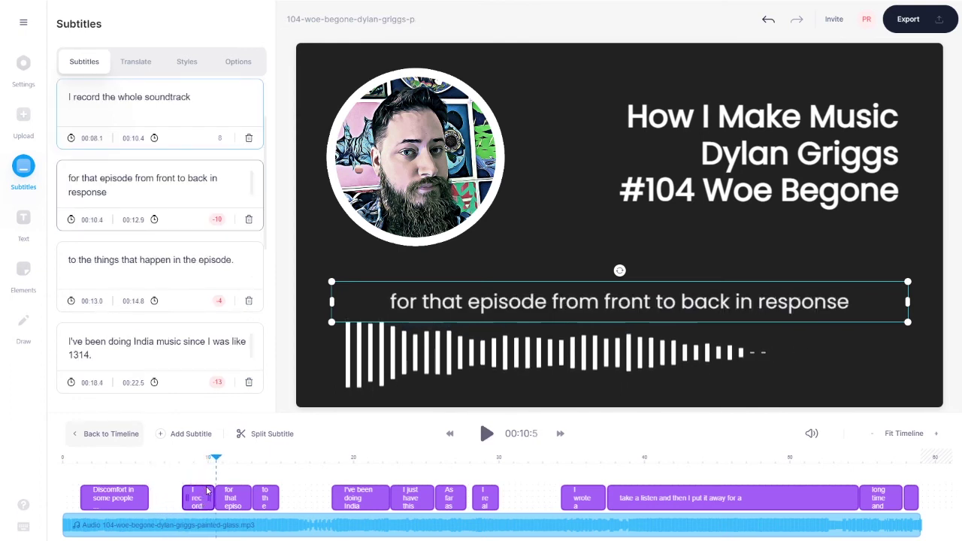
- Shorten the first subtitle to "Discomfort in some people" and move the subtitles up, clear of the sound wave
left_click(126, 505)
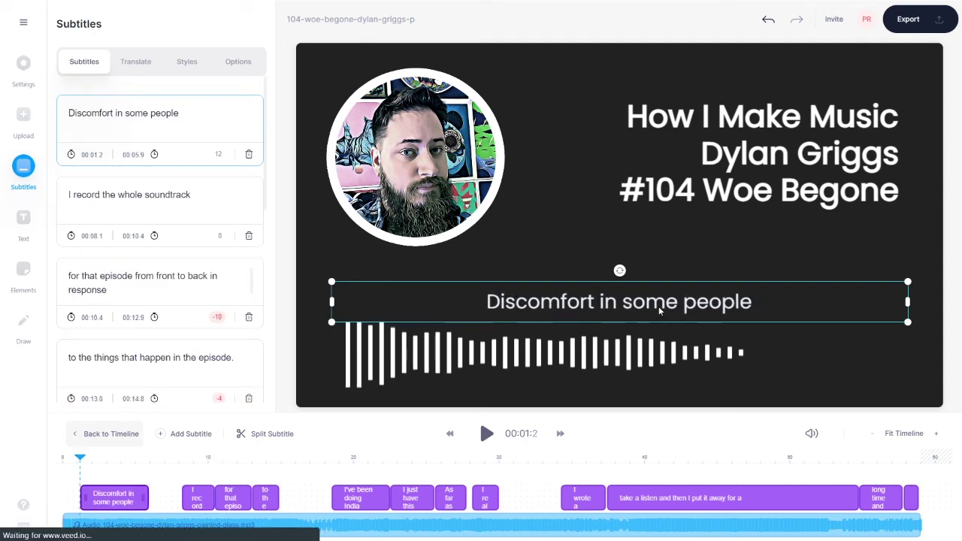
left_click_drag(647, 300, 645, 272)
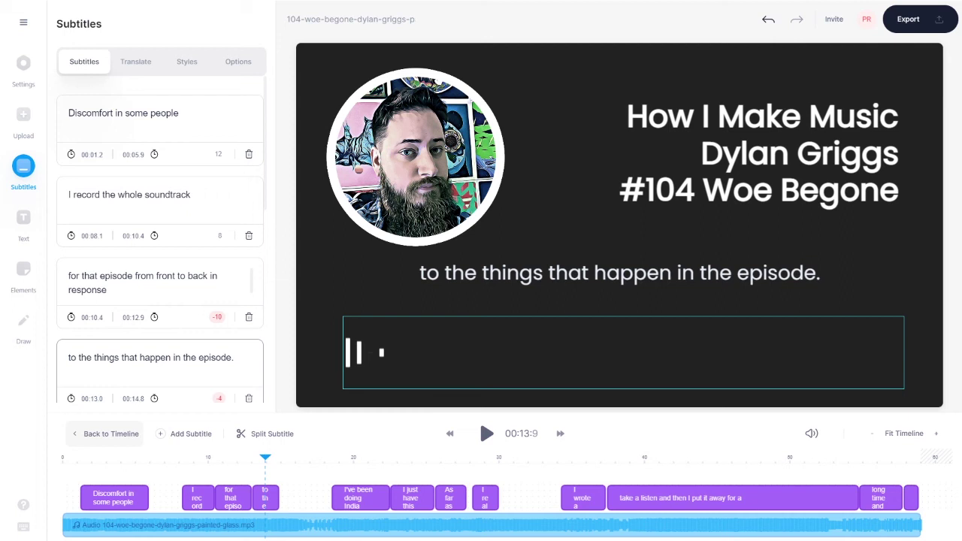
- Go to the start of the subtitle "take a listen and then I put it away for a" on the timeline
left_click(611, 498)
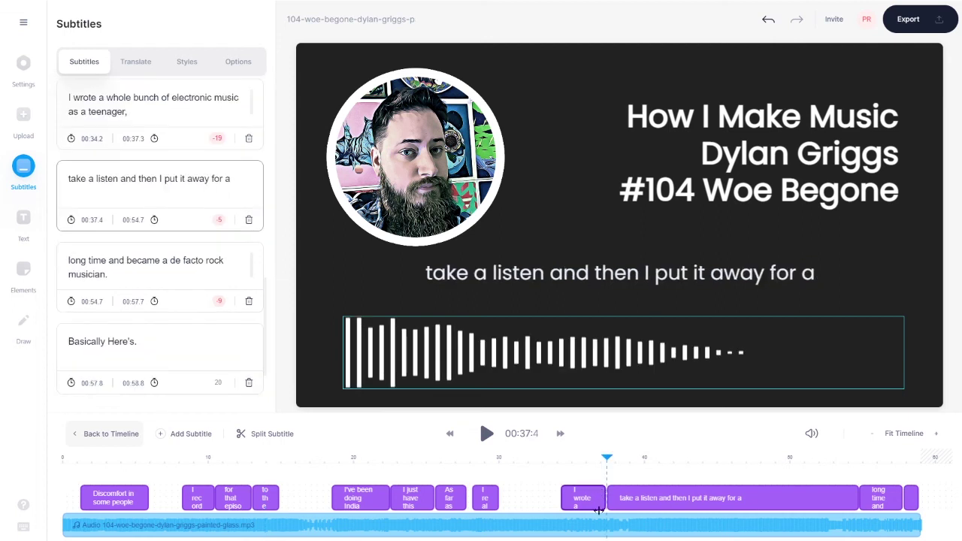